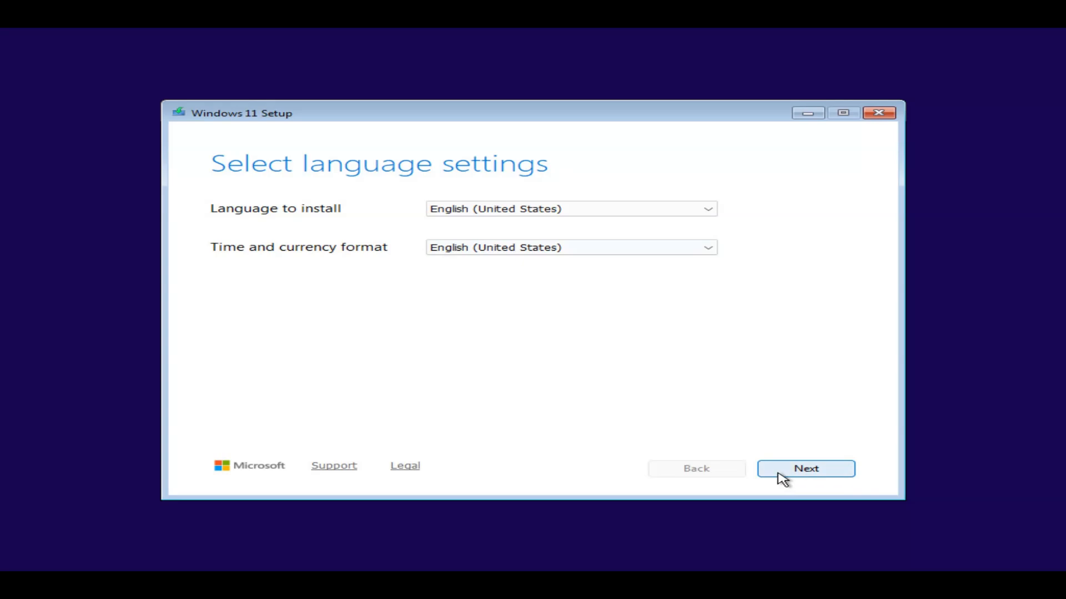
# Keep English (United States) and the US keyboard, then choose a clean install that deletes everything
pyautogui.click(779, 475)
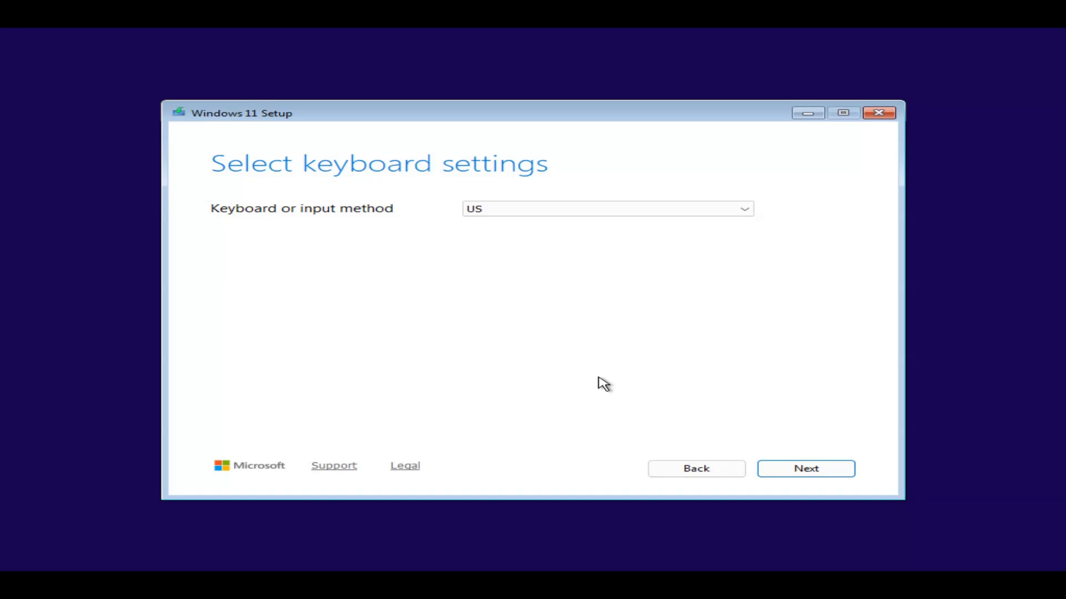
pyautogui.click(790, 476)
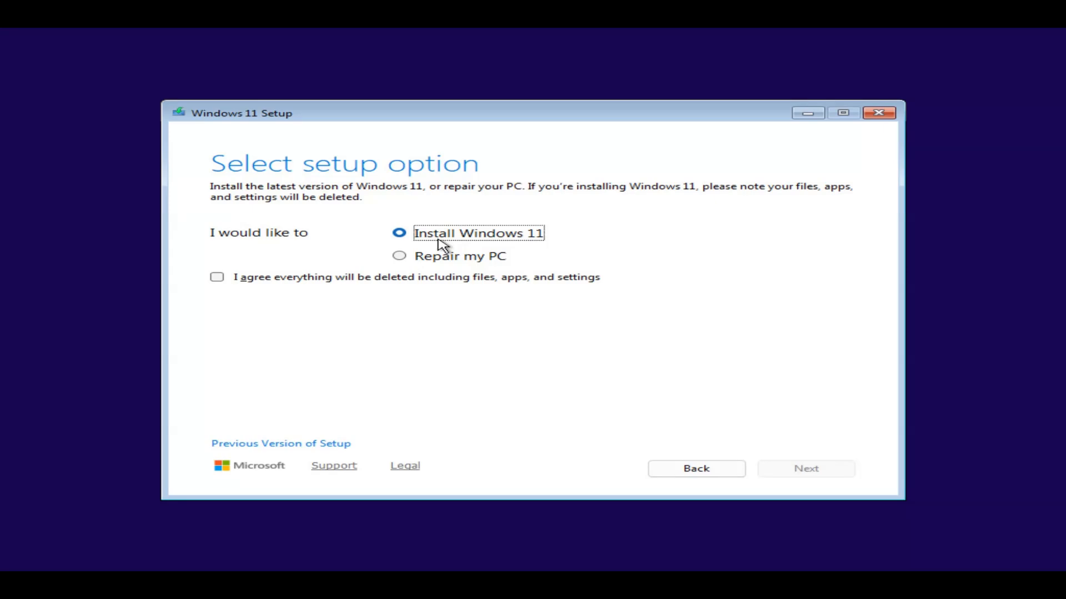
pyautogui.click(218, 279)
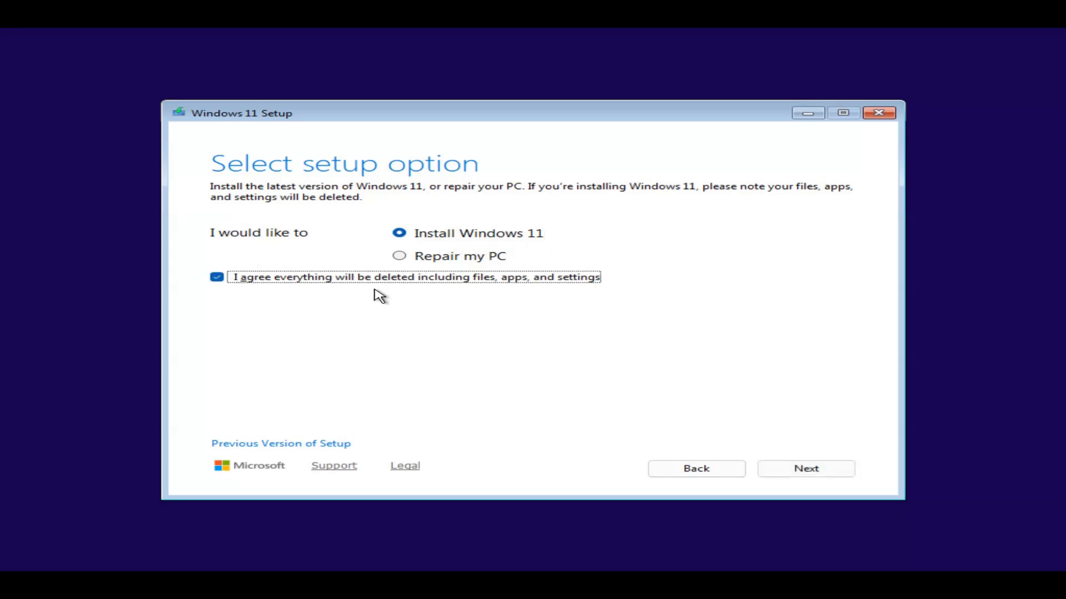
pyautogui.click(778, 473)
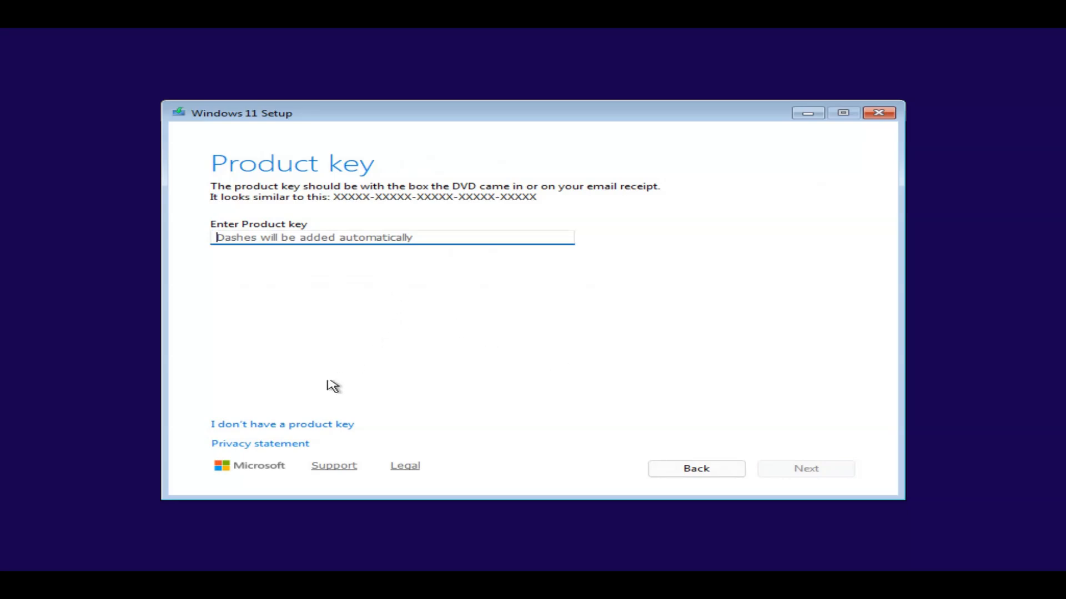
# Skip the product key and select Windows 11 Pro as the edition to install
pyautogui.click(247, 424)
pyautogui.click(281, 427)
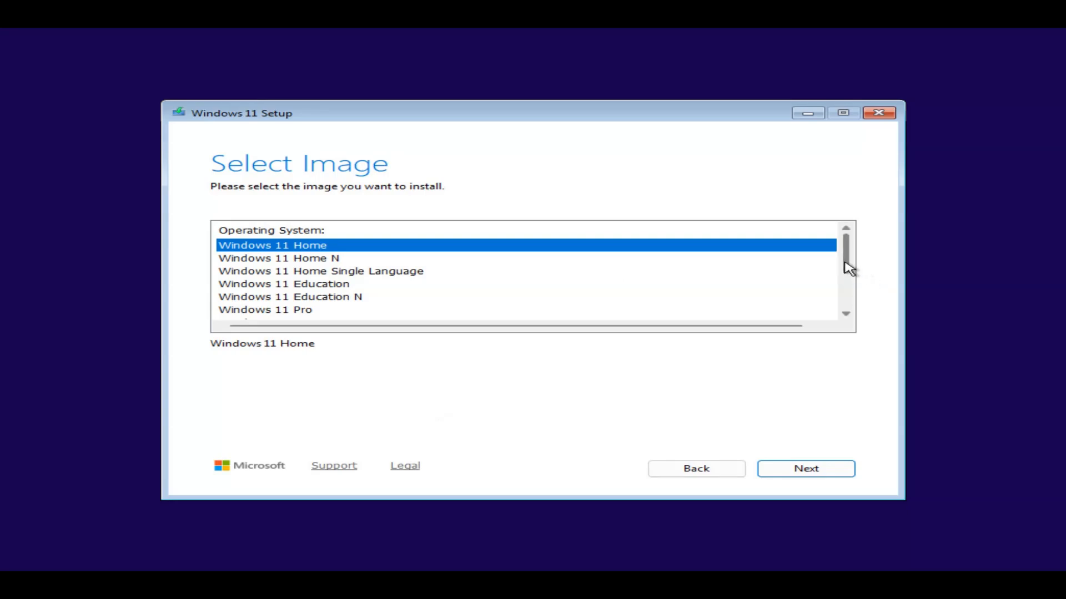
pyautogui.moveTo(844, 263); pyautogui.dragTo(837, 280)
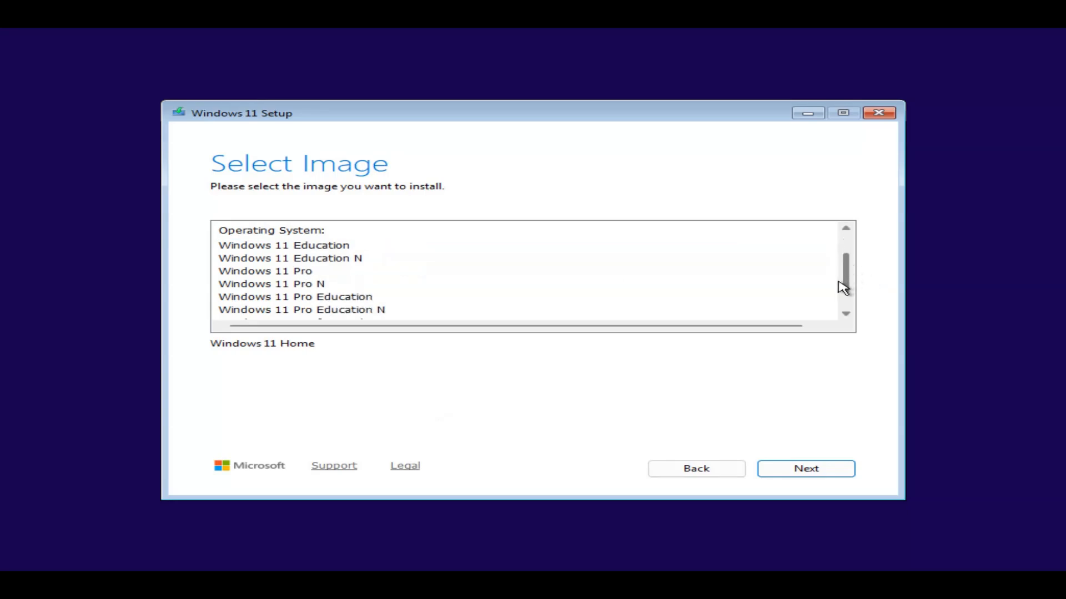
pyautogui.click(297, 274)
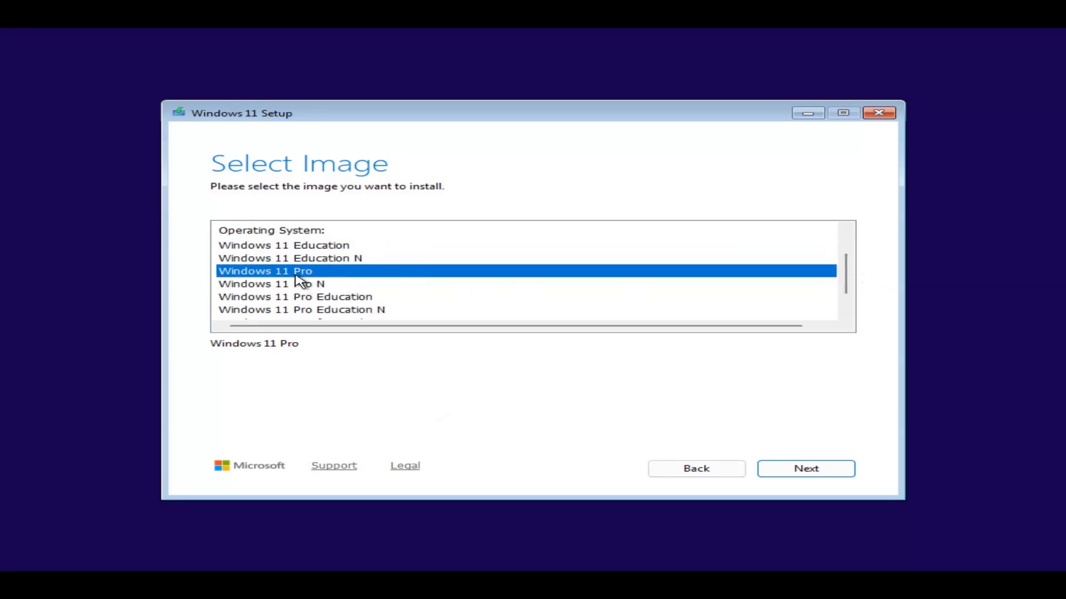
pyautogui.click(820, 470)
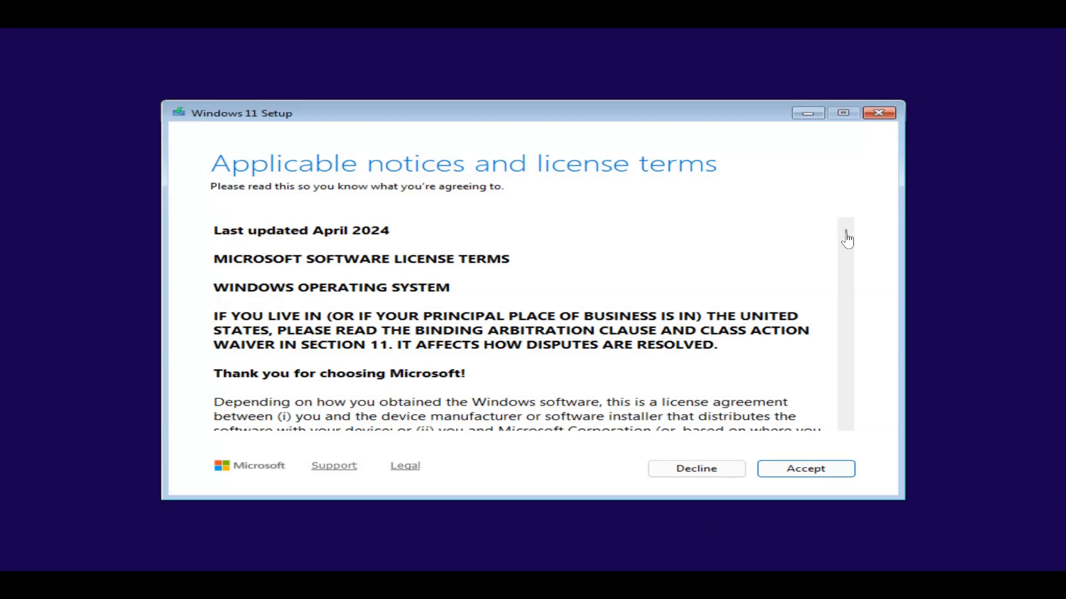
# Accept the license terms and install Windows 11 Pro onto the 64.0 GB unallocated Disk 0
pyautogui.click(815, 469)
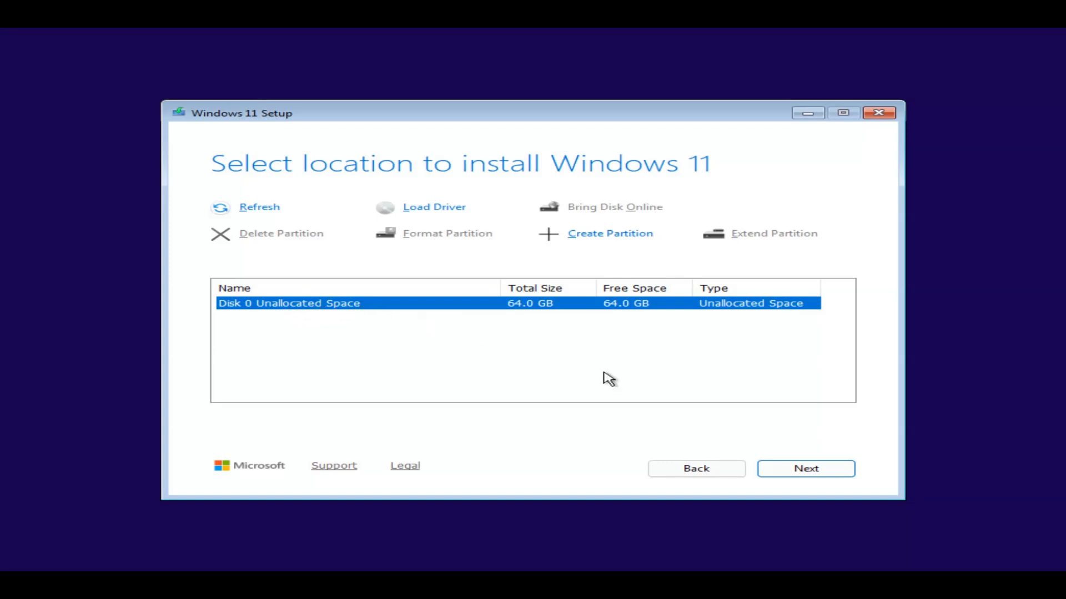
pyautogui.click(797, 471)
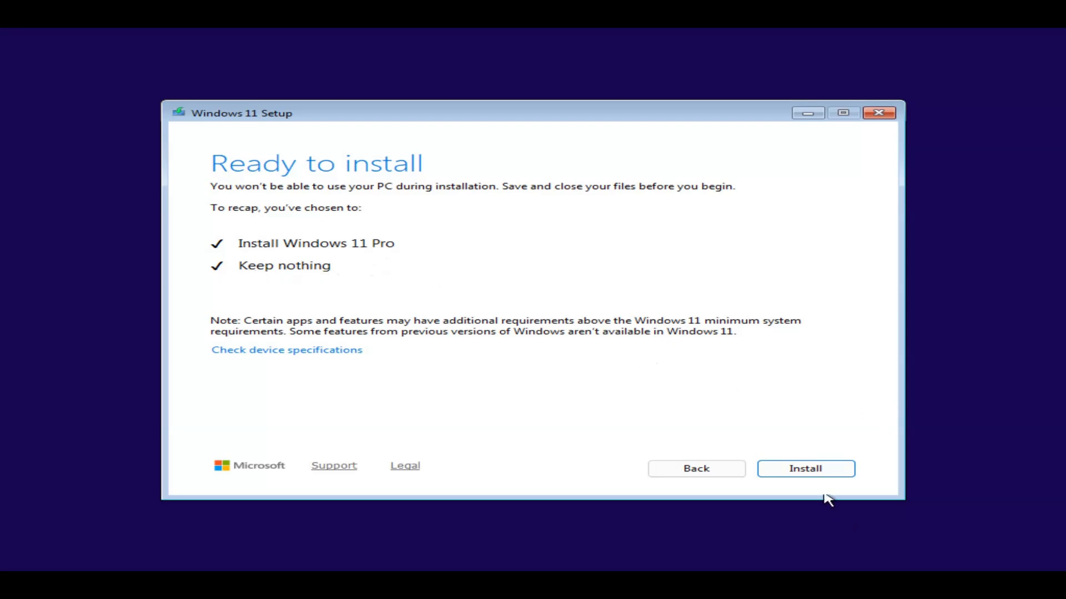
pyautogui.click(811, 472)
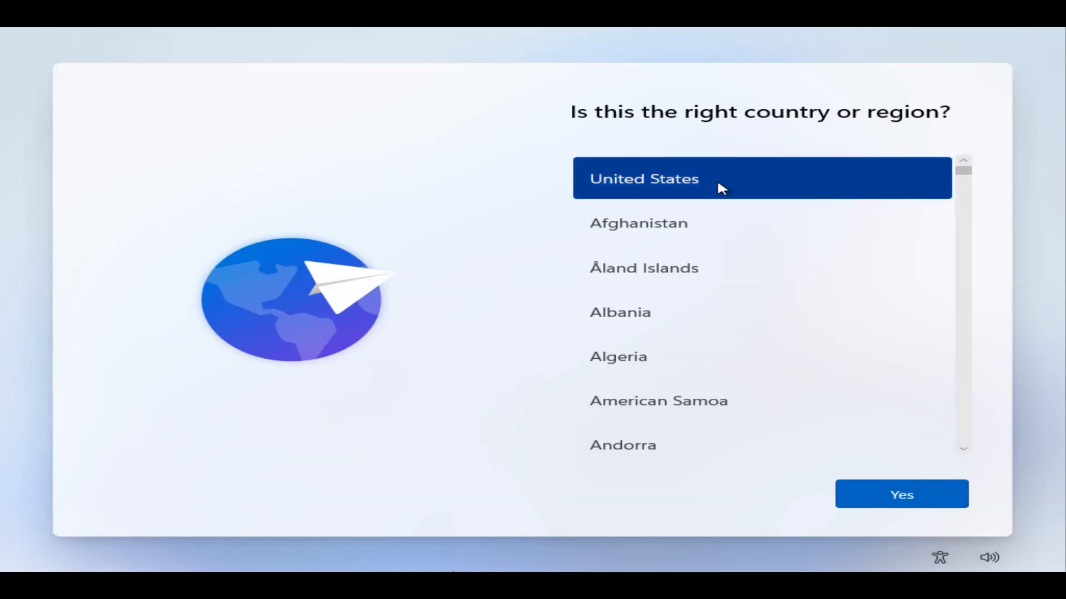
# Confirm United States as the region and US as the only keyboard layout
pyautogui.click(873, 503)
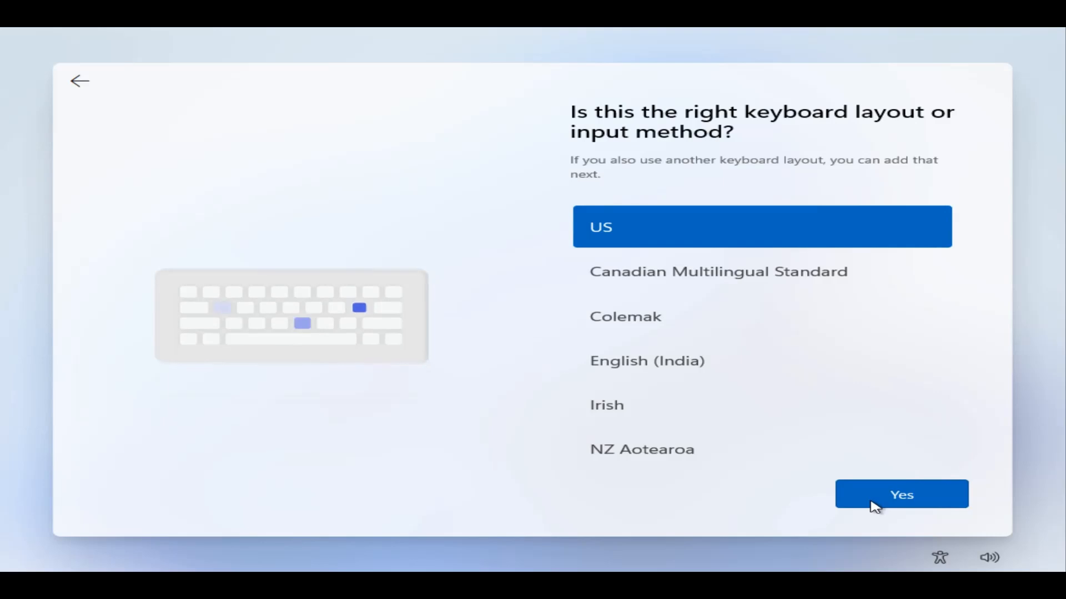
pyautogui.click(870, 493)
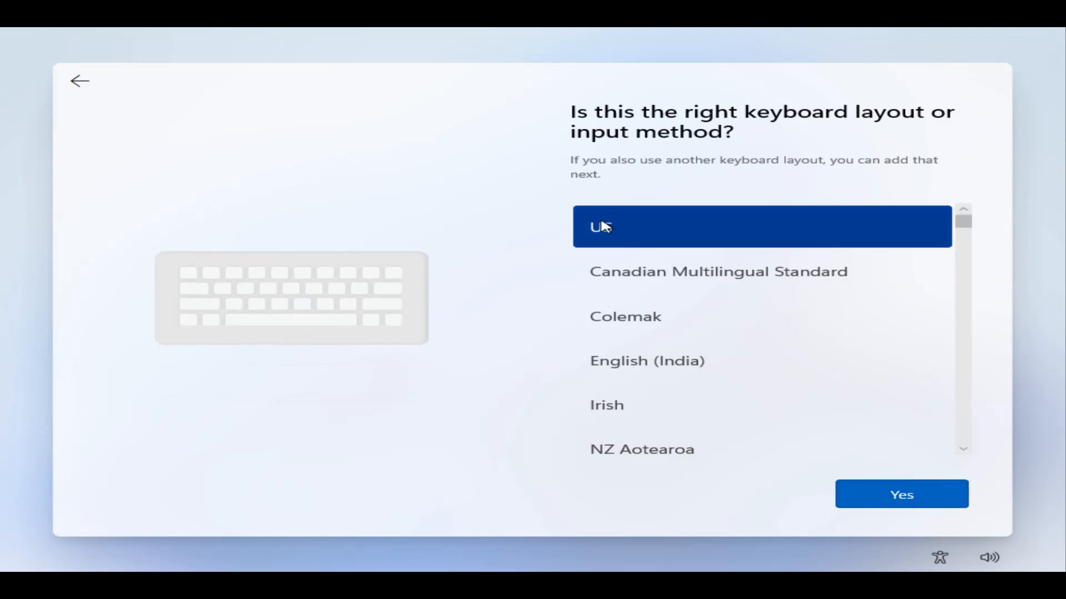
pyautogui.click(905, 505)
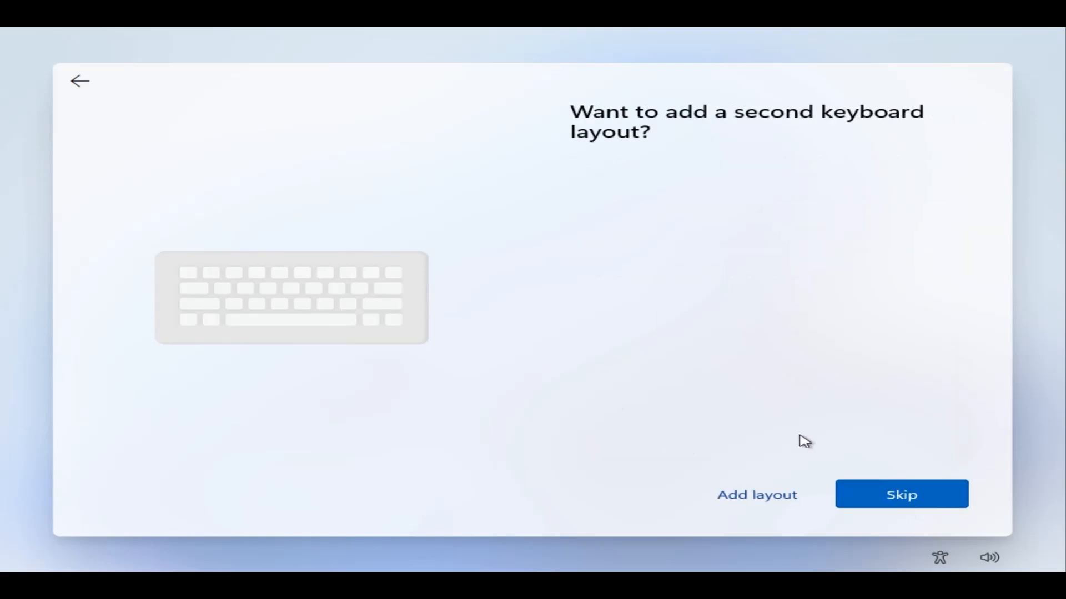
pyautogui.click(882, 507)
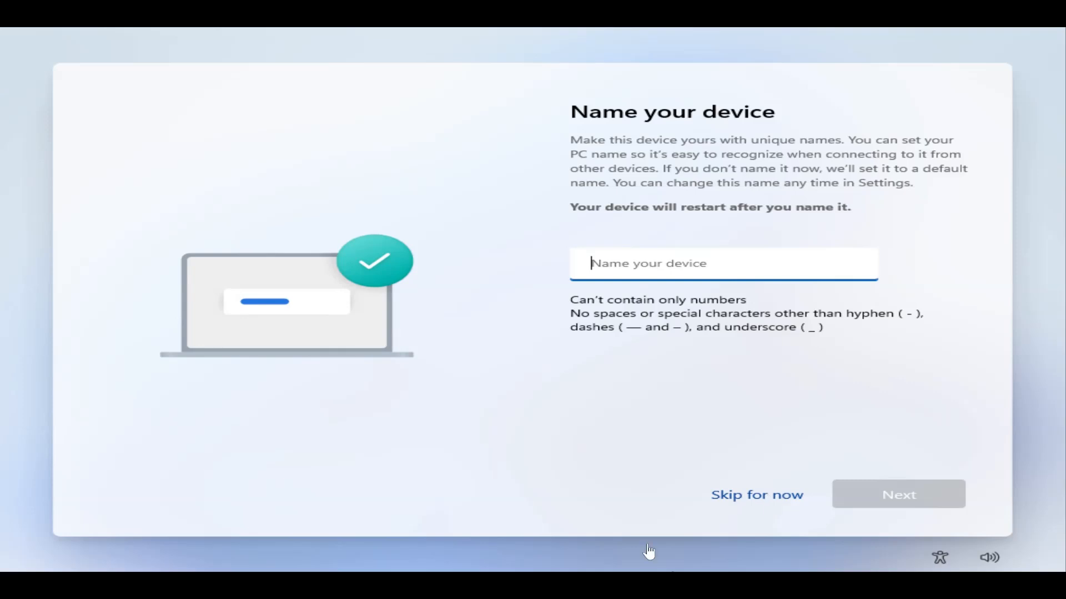
# Skip naming the device, choose work or school setup, and switch to domain join
pyautogui.click(771, 496)
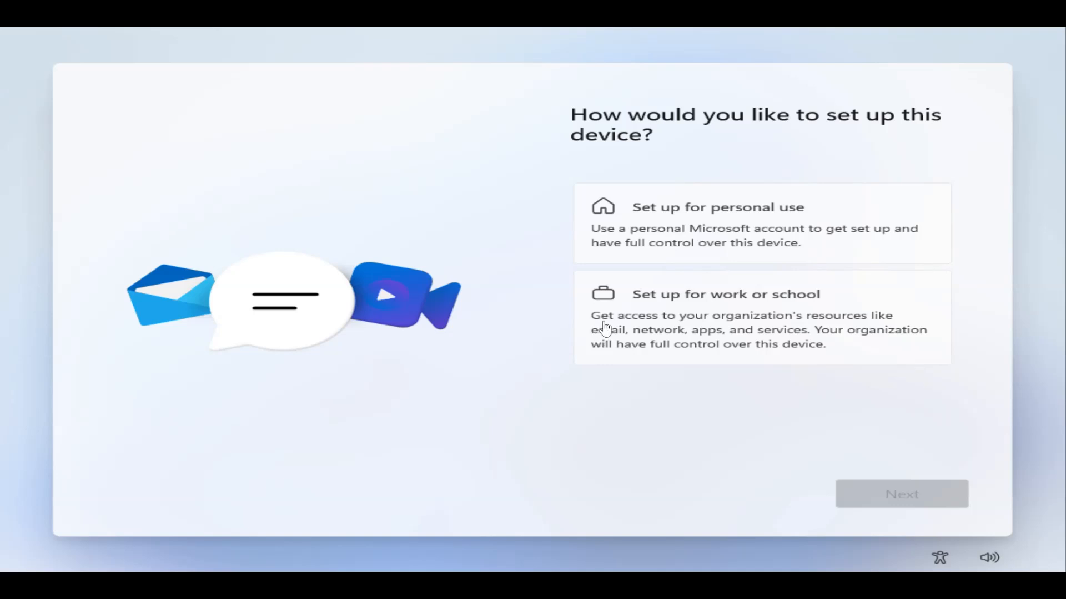
pyautogui.click(657, 312)
pyautogui.click(903, 494)
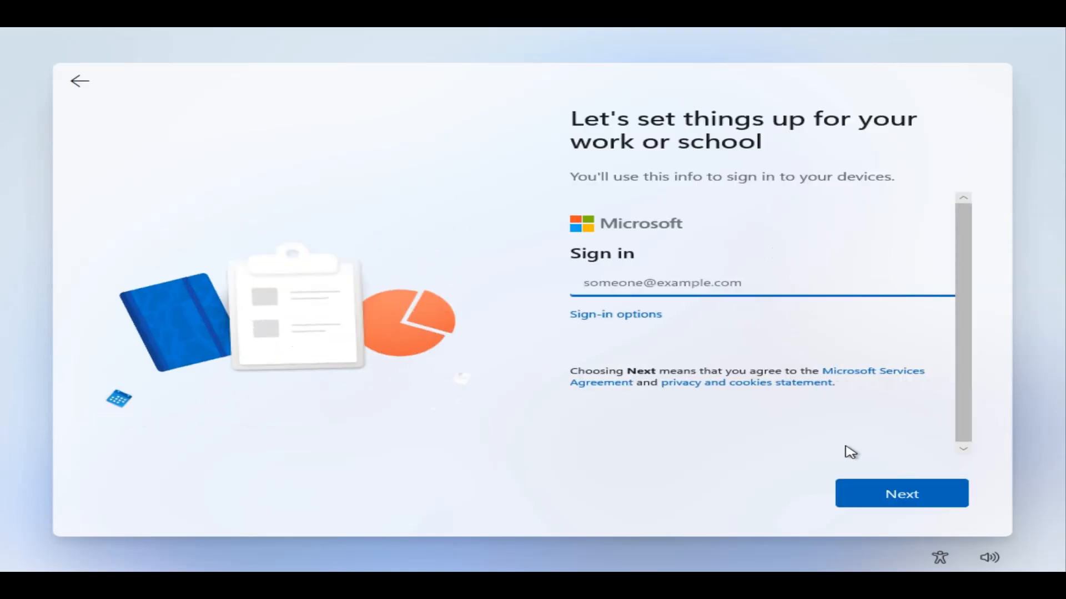
pyautogui.click(585, 319)
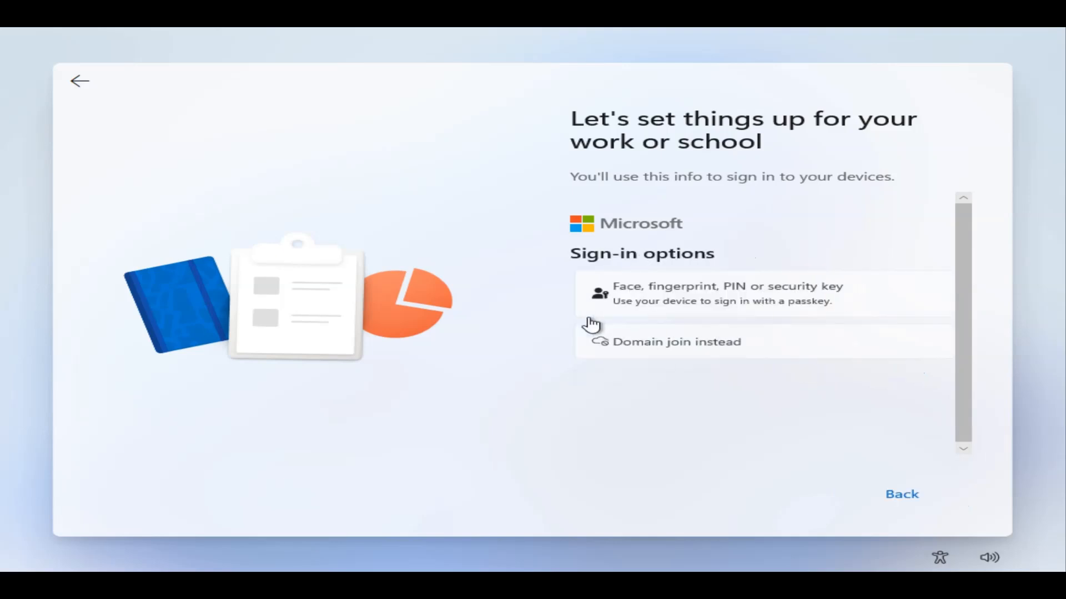
pyautogui.click(654, 357)
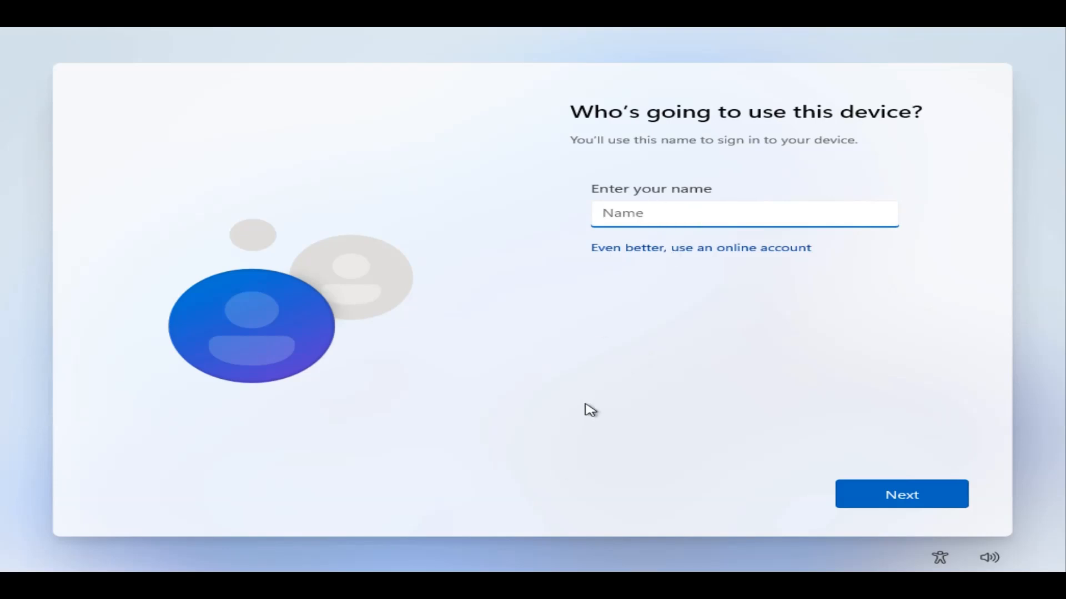
# Enter the local user name VideoTest, then set and confirm its password
pyautogui.write('VideoTest')
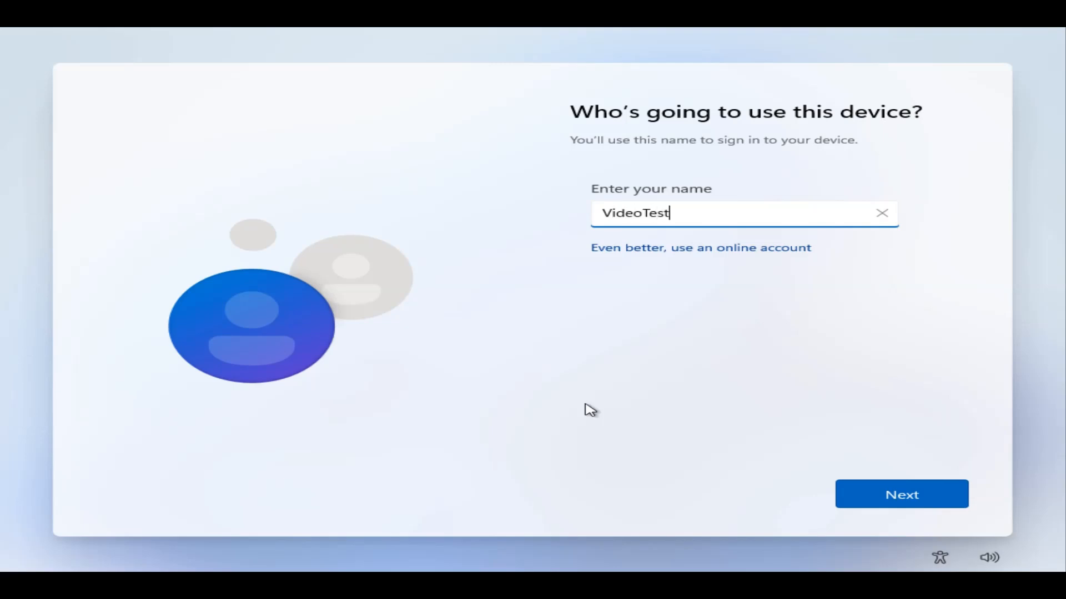
pyautogui.click(923, 503)
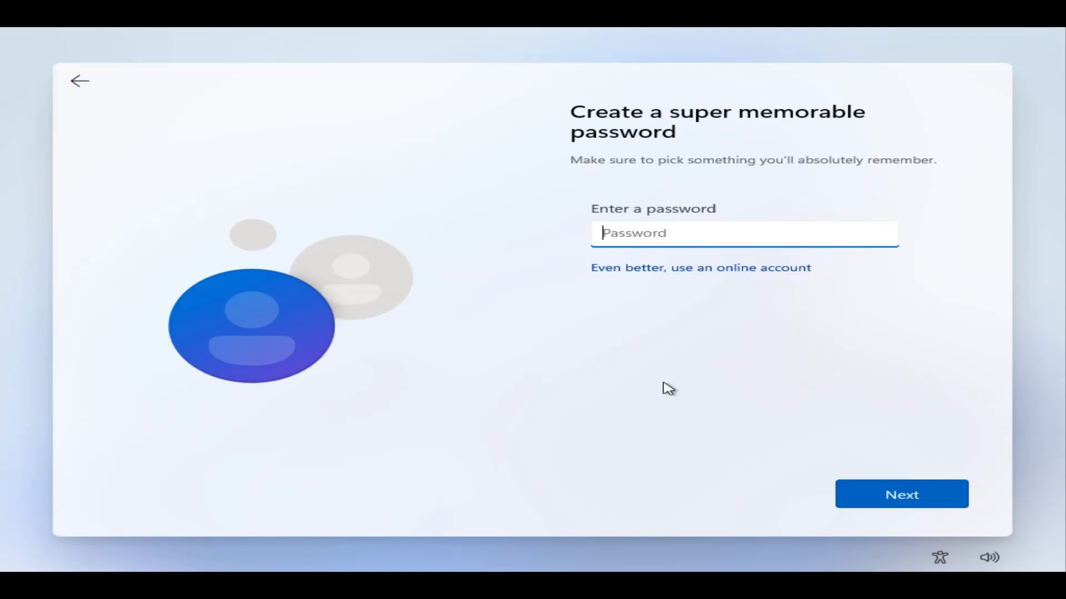
pyautogui.write('*********')
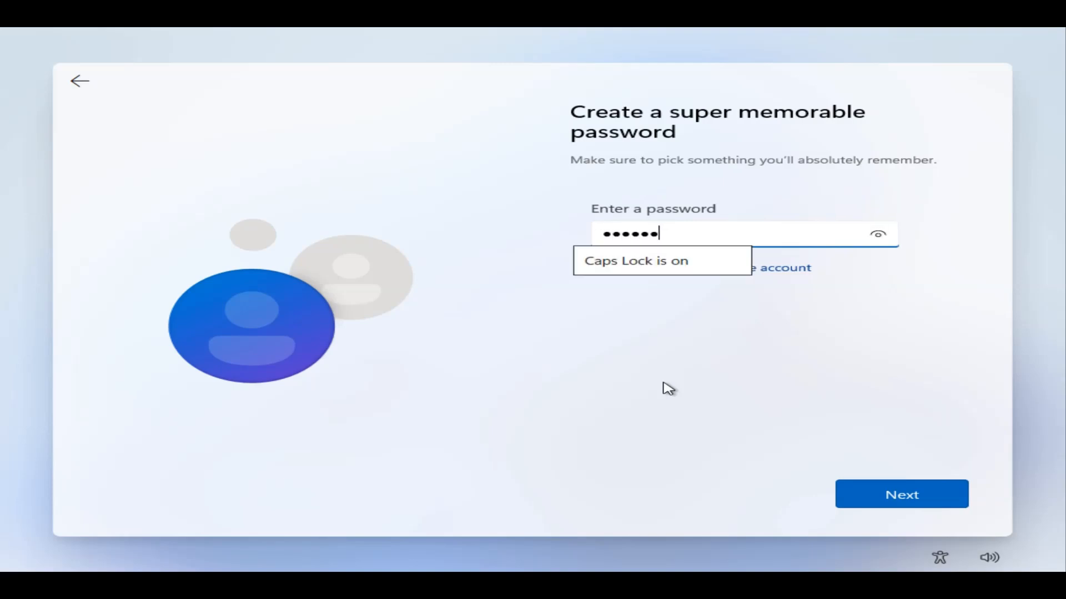
pyautogui.click(881, 494)
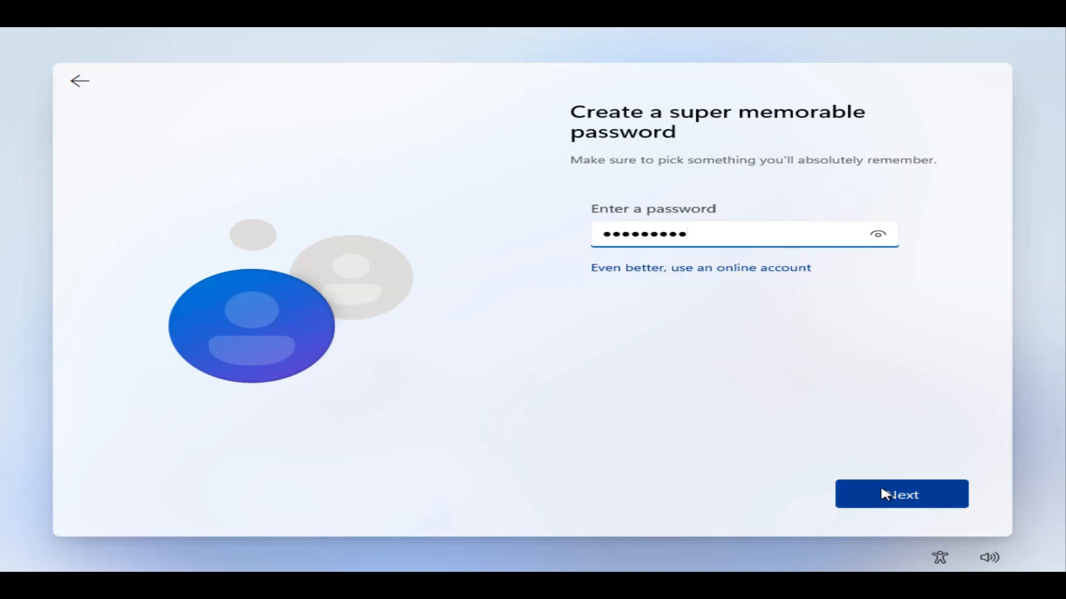
pyautogui.write('*')
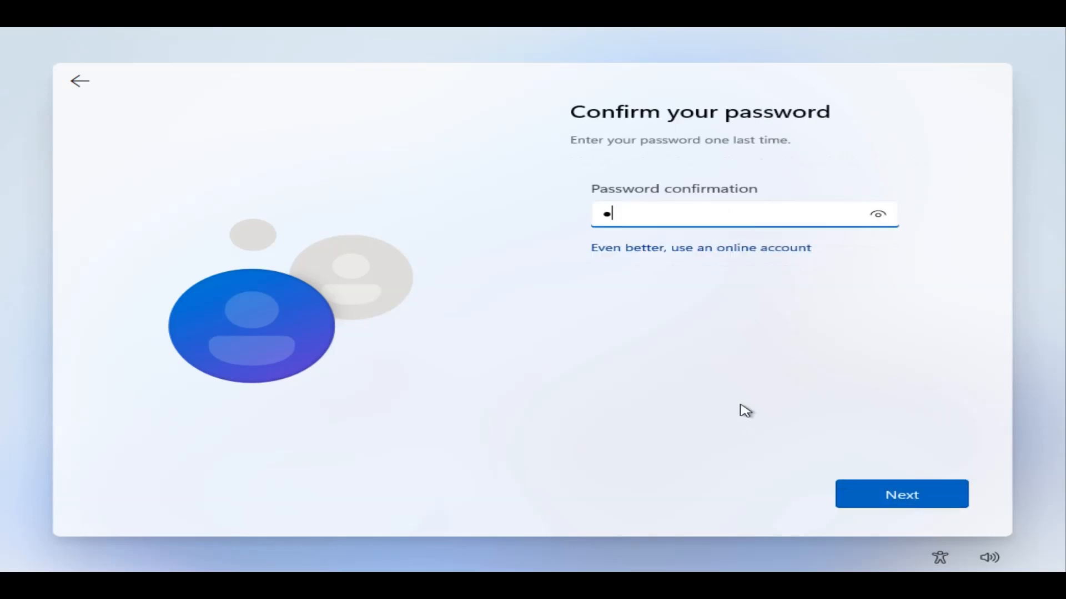
pyautogui.write('******')
pyautogui.click(888, 500)
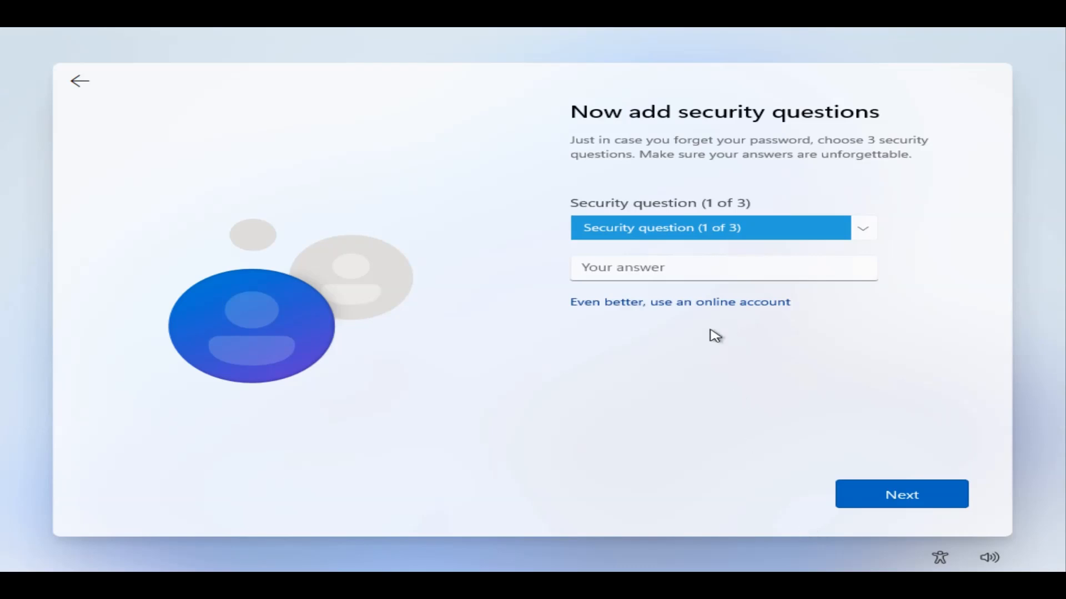
# Pick the first pet's name security question and enter an answer
pyautogui.click(686, 238)
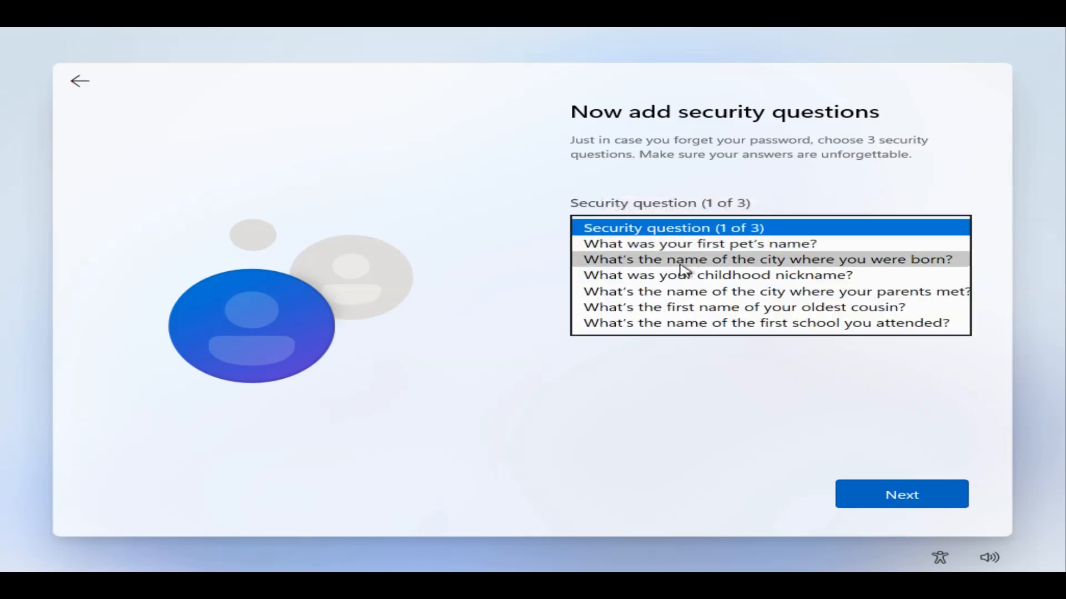
pyautogui.click(680, 243)
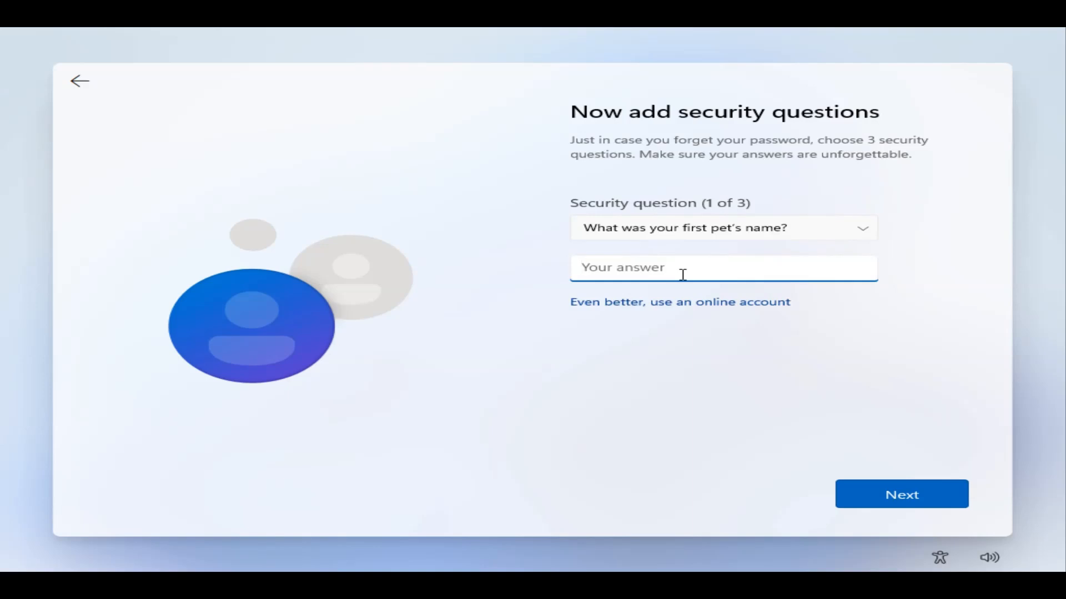
pyautogui.write('test name')
pyautogui.click(896, 500)
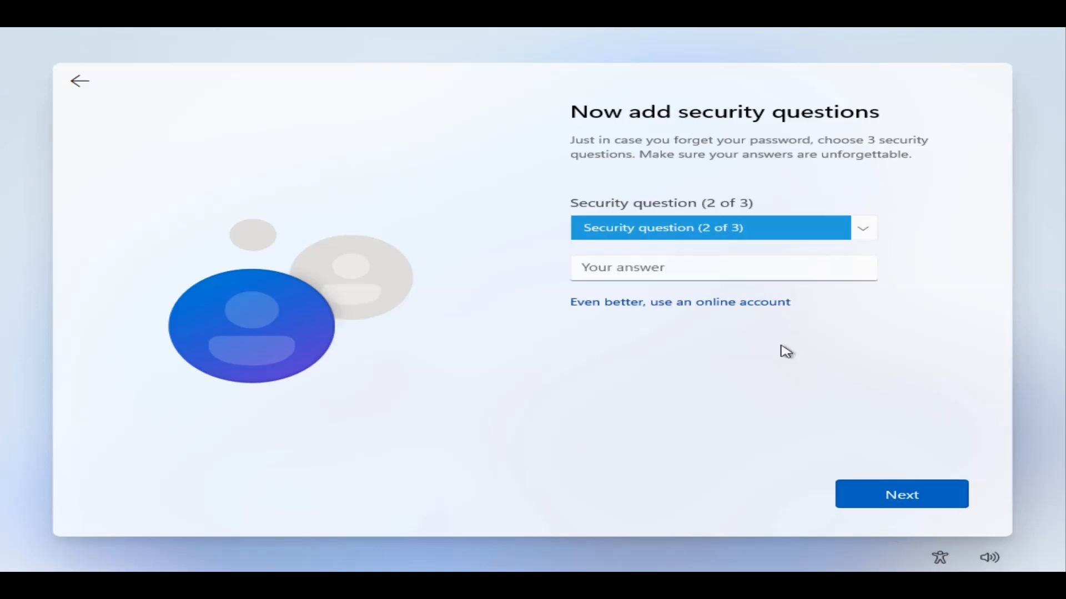
# Pick the city where you were born as the second question and answer it
pyautogui.click(716, 228)
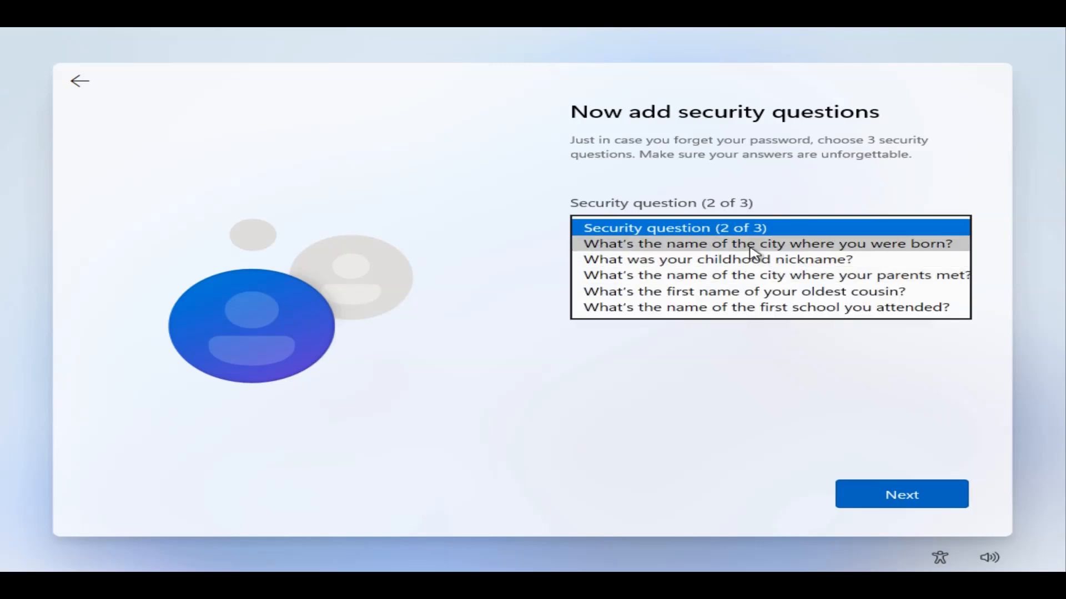
pyautogui.click(752, 244)
pyautogui.click(716, 270)
pyautogui.write('test born')
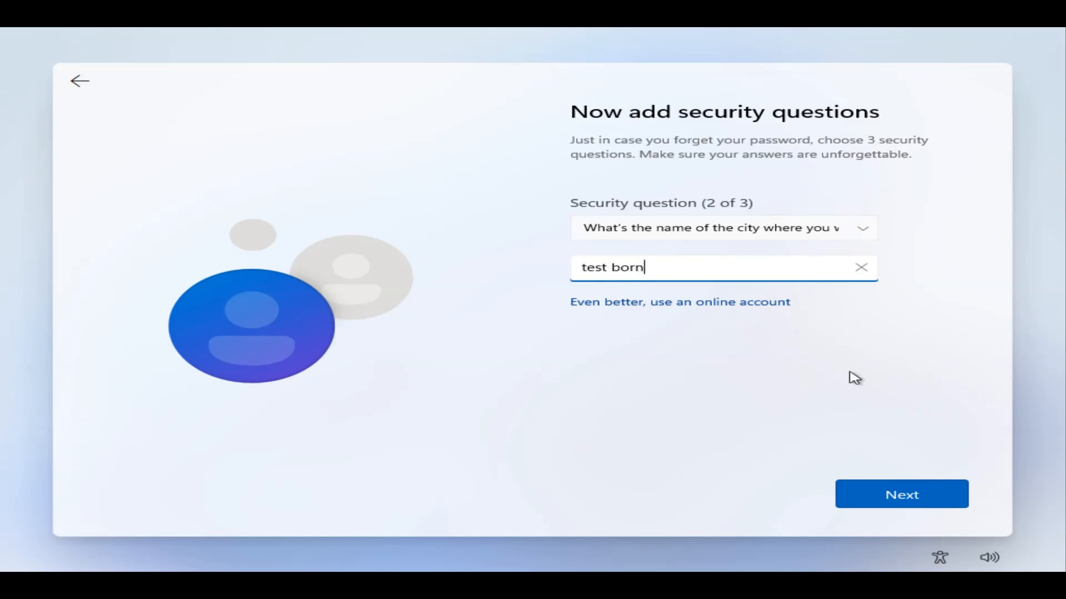
pyautogui.click(884, 495)
# Pick the oldest cousin's first name as the third question and answer it
pyautogui.click(722, 233)
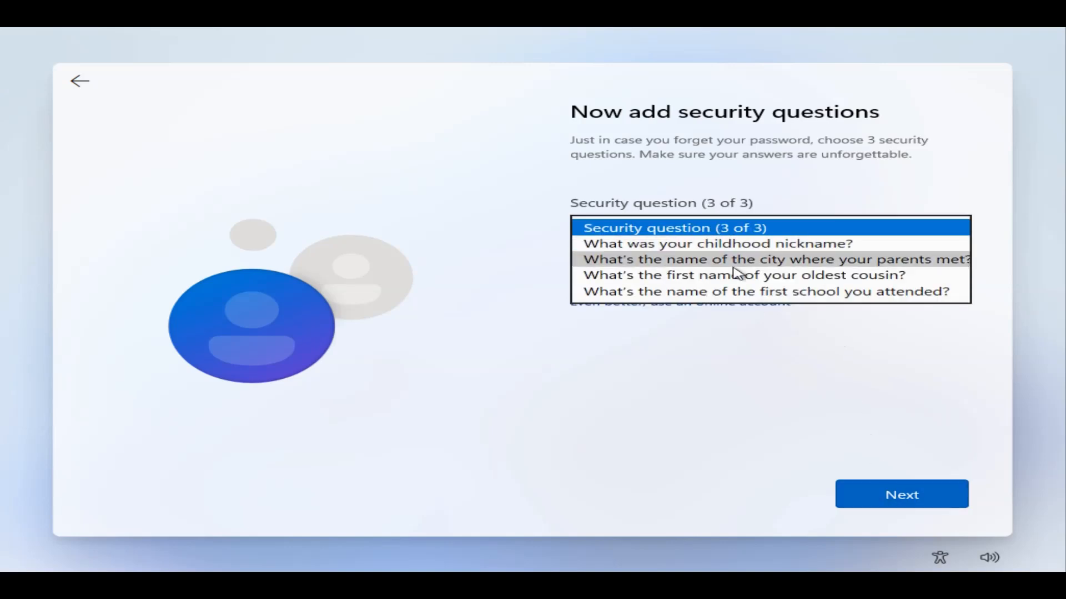
pyautogui.click(737, 274)
pyautogui.click(719, 275)
pyautogui.write('test cousin')
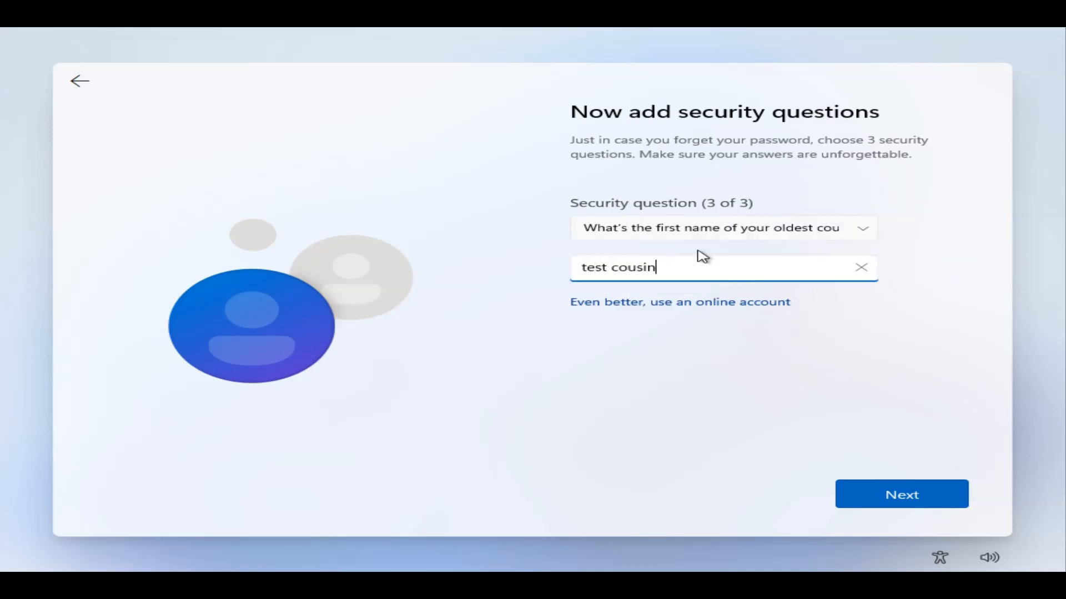
pyautogui.click(919, 502)
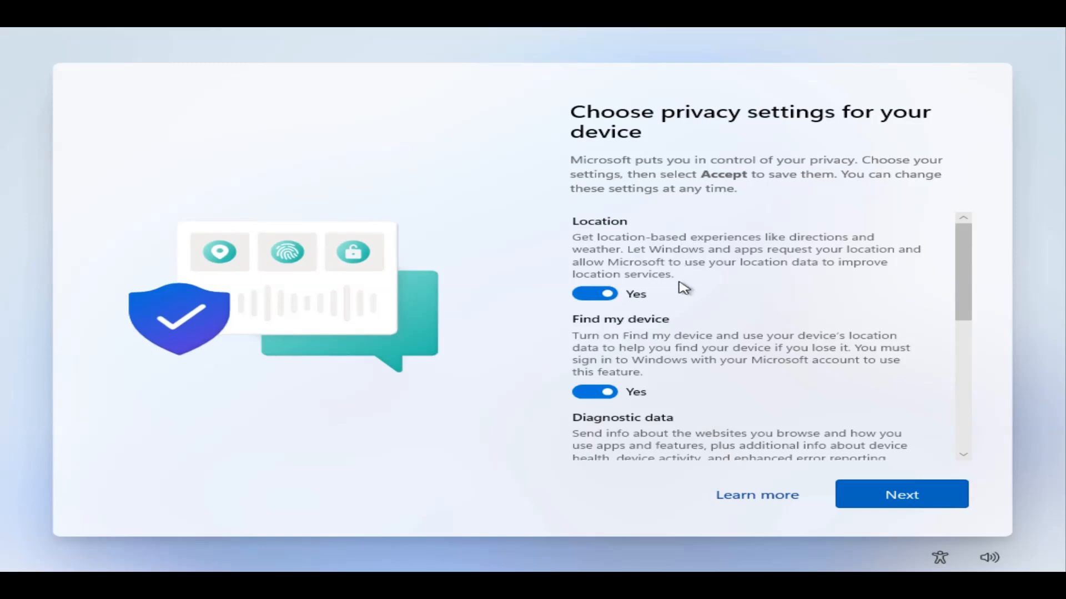
# Review the privacy settings and accept them unchanged
pyautogui.scroll(-6, 656, 314)
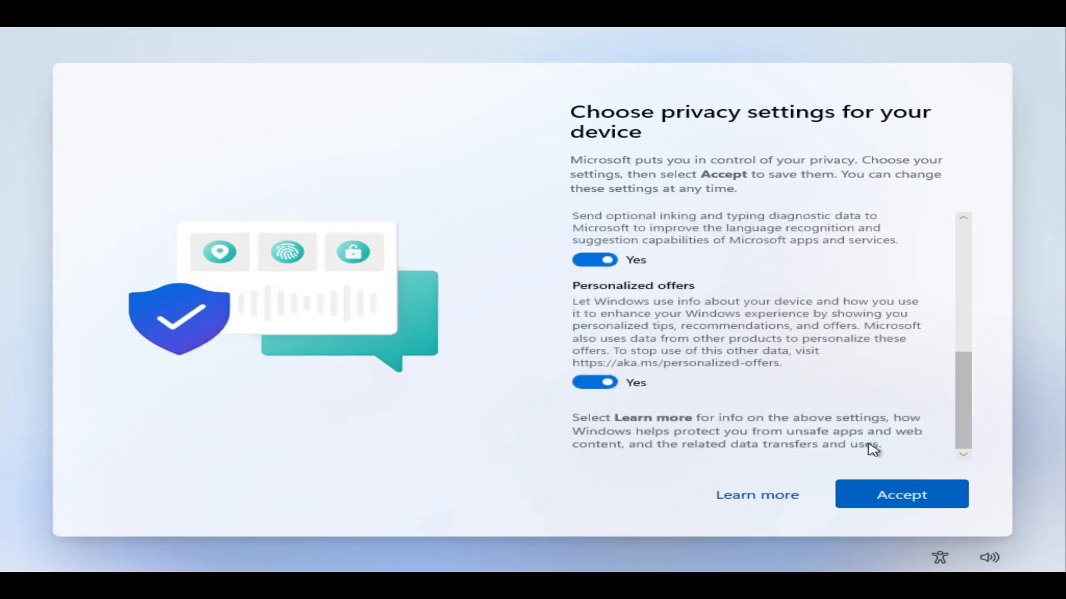
pyautogui.click(894, 496)
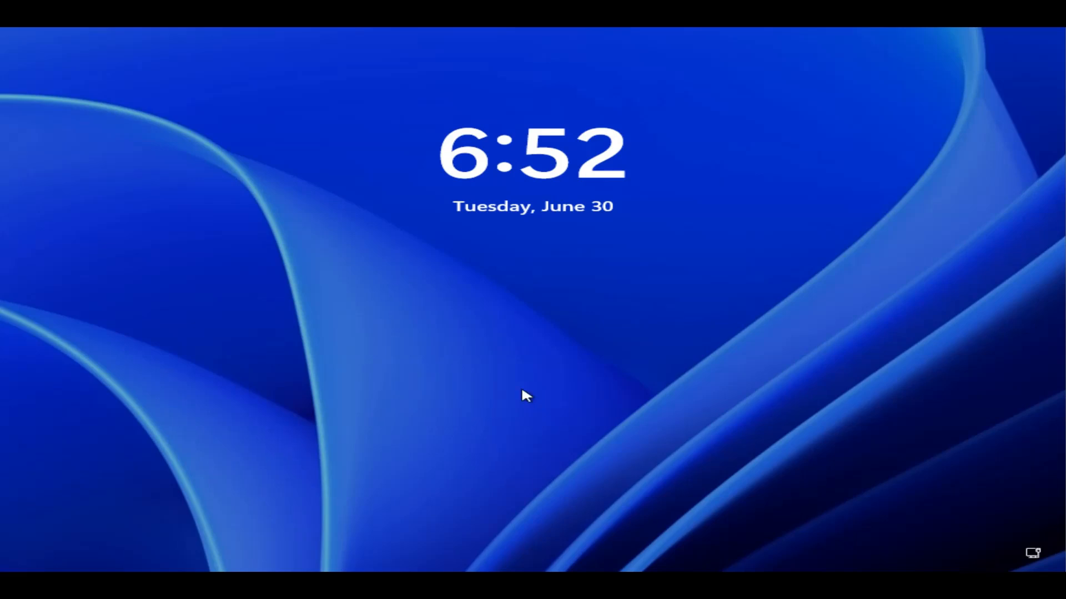
# Sign in as VideoTest with the account password, fixing Caps Lock typing mistakes along the way
pyautogui.click(522, 390)
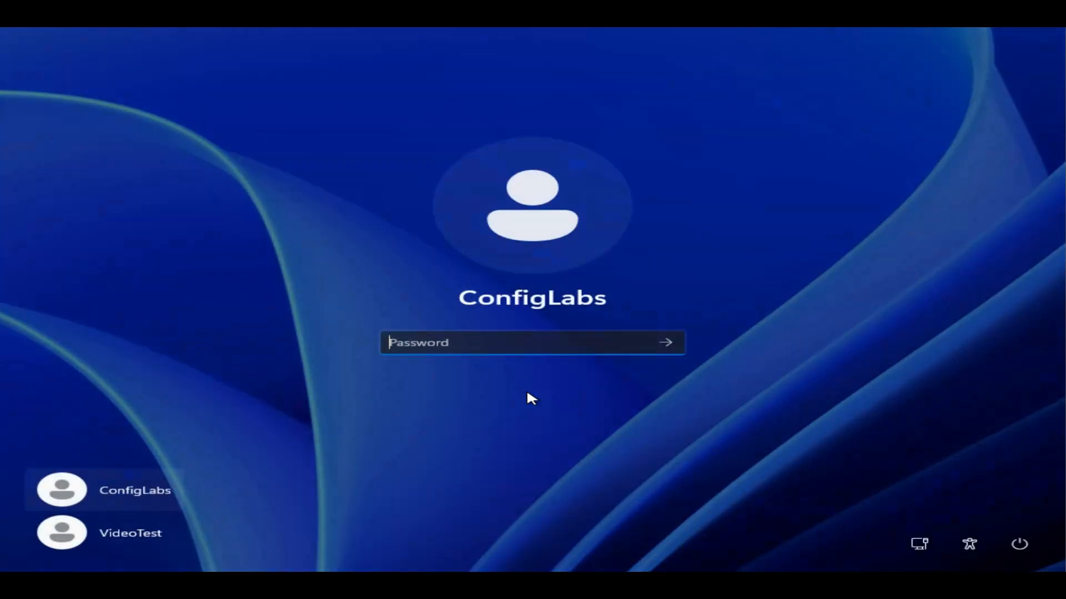
pyautogui.click(131, 532)
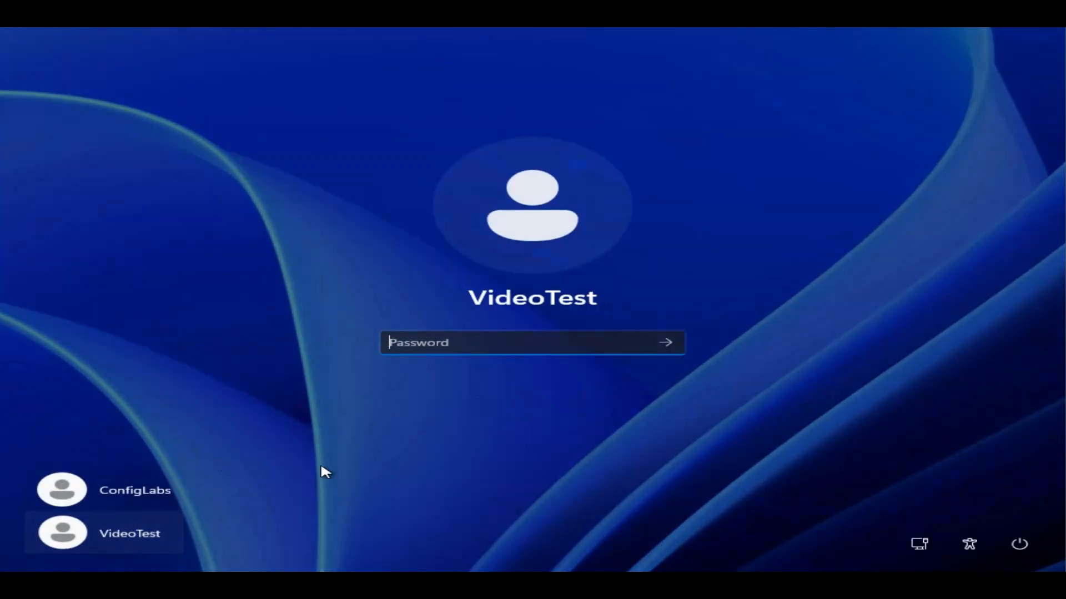
pyautogui.press('capslock')
pyautogui.press('capslock')
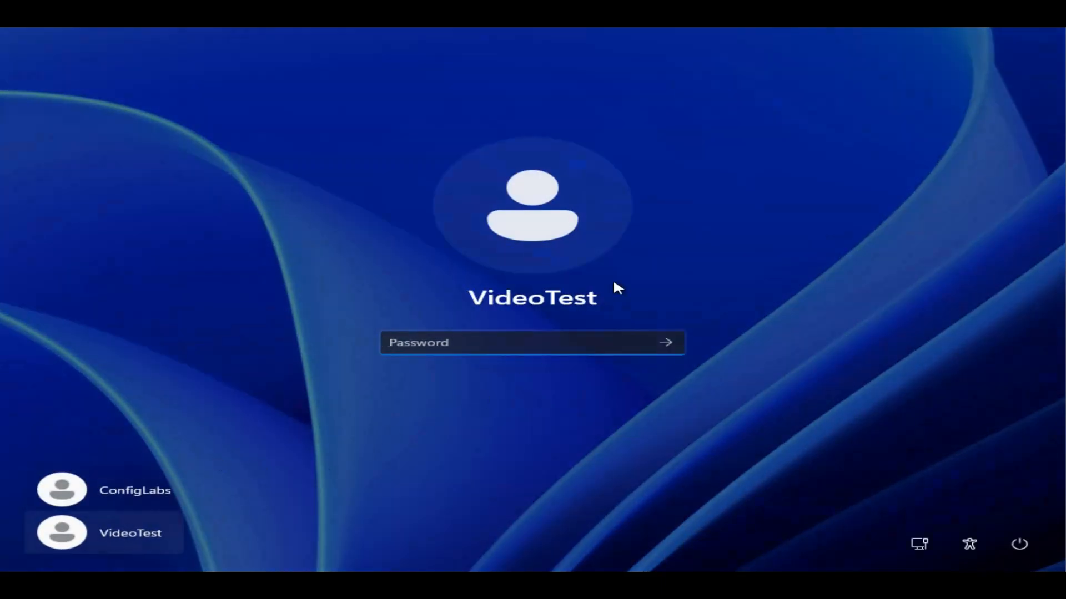
pyautogui.write('*****')
pyautogui.press('BackSpace')
pyautogui.press('BackSpace')
pyautogui.press('capslock')
pyautogui.press('BackSpace')
pyautogui.press('BackSpace')
pyautogui.press('BackSpace')
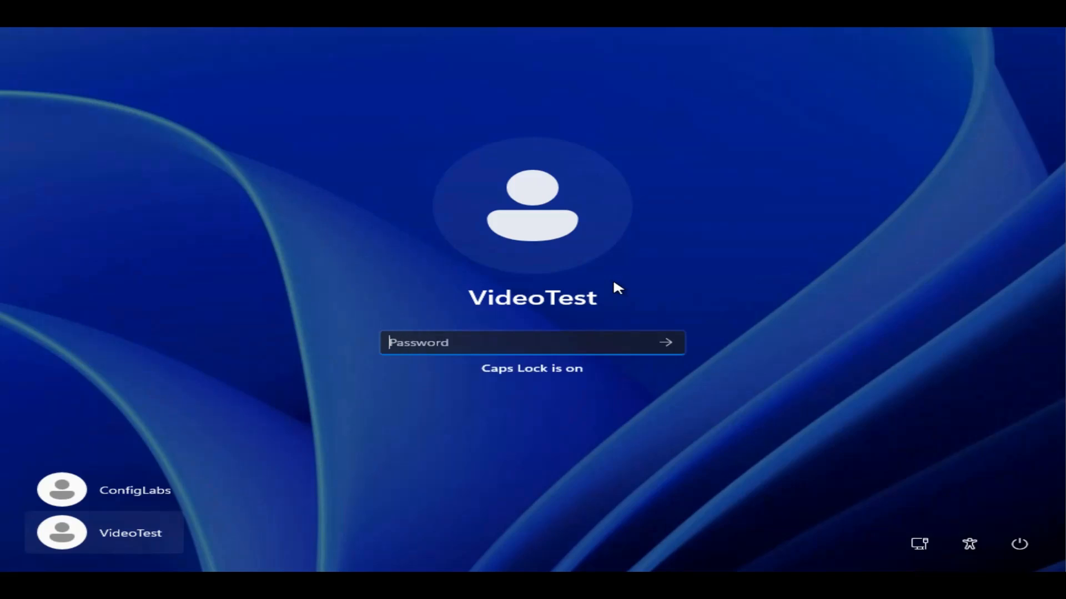
pyautogui.write('*')
pyautogui.press('capslock')
pyautogui.write('****')
pyautogui.press('capslock')
pyautogui.press('capslock')
pyautogui.write('****')
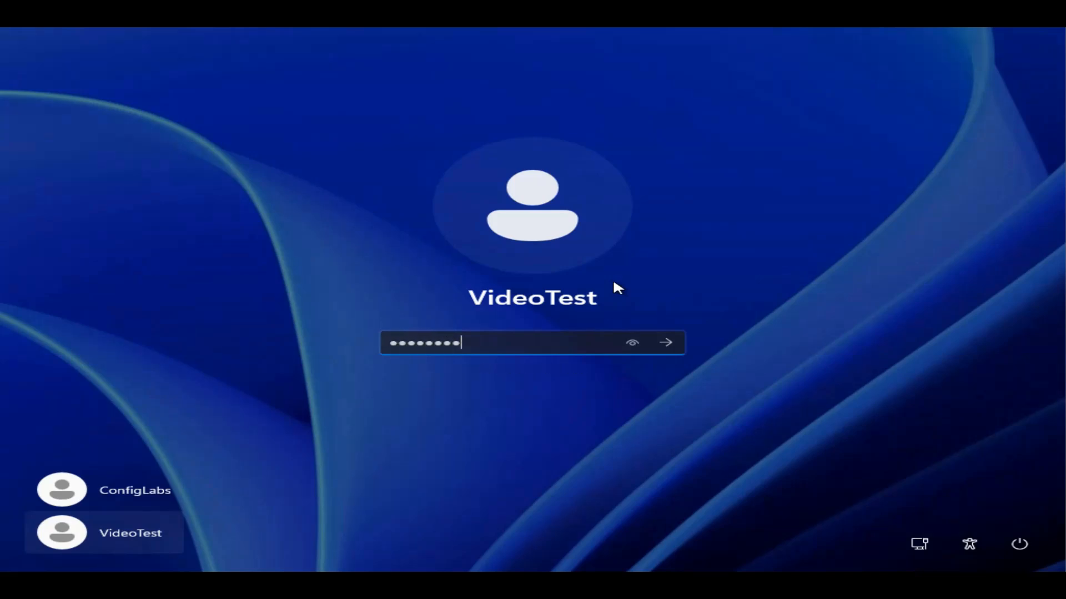
pyautogui.write('*')
pyautogui.press('Return')
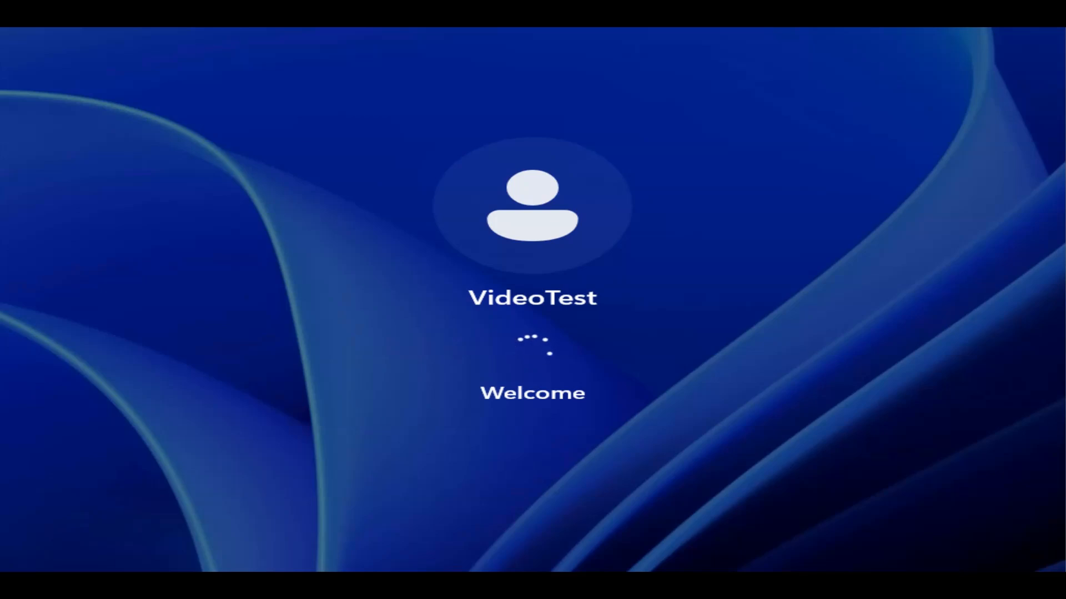